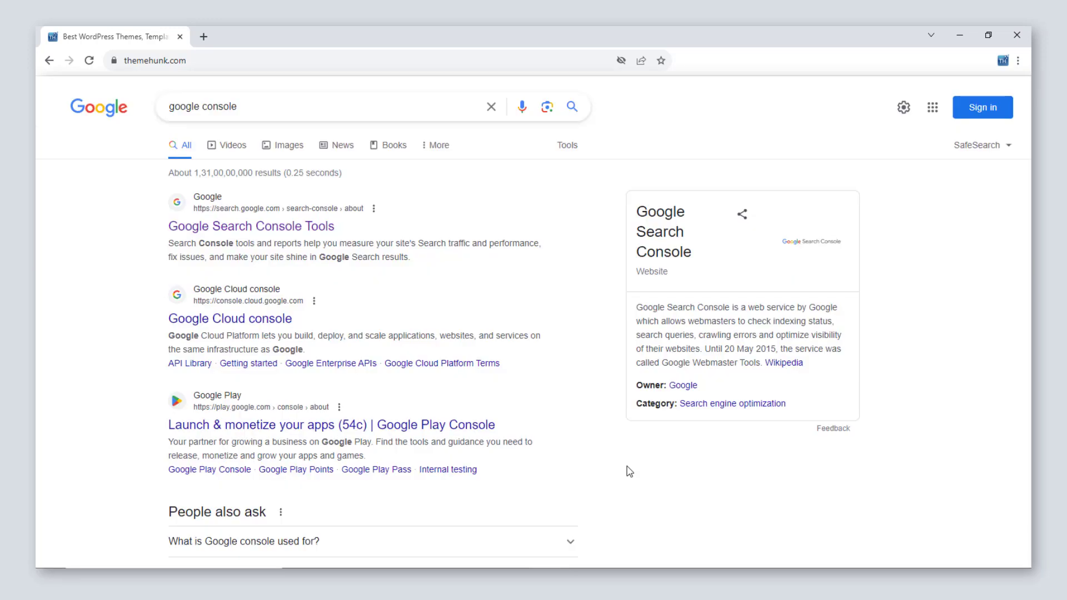
Open Google Search Console Tools from the search results and start the service with the Google account
{"action": "left_click", "coordinate": [280, 223]}
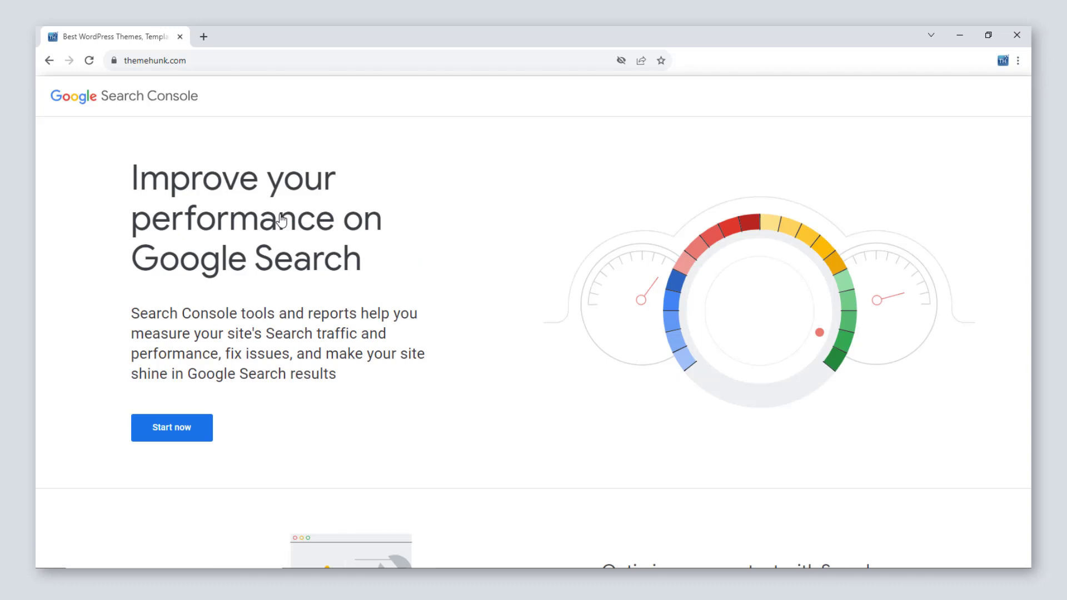
{"action": "left_click", "coordinate": [188, 430]}
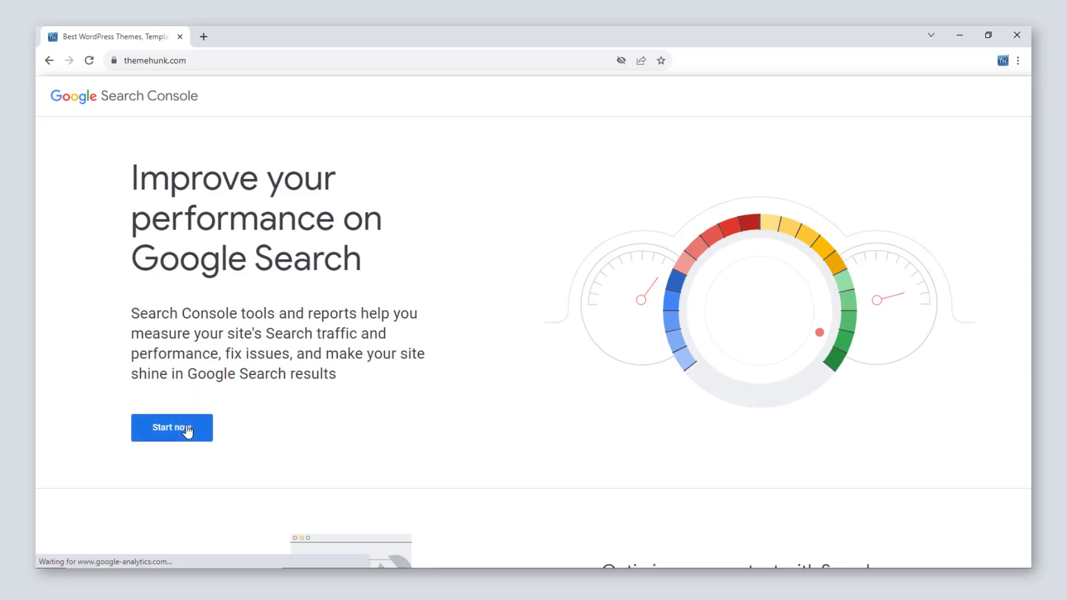
{"action": "left_click", "coordinate": [466, 283]}
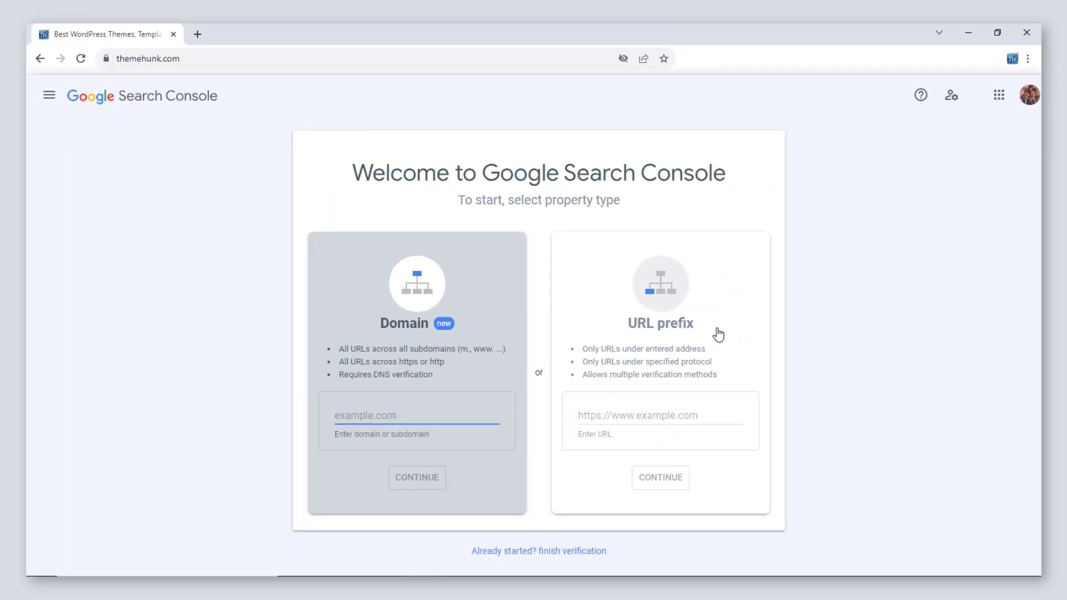
Add a URL prefix property with the website's full address and continue to ownership verification
{"action": "left_click", "coordinate": [718, 334]}
{"action": "left_click", "coordinate": [592, 416]}
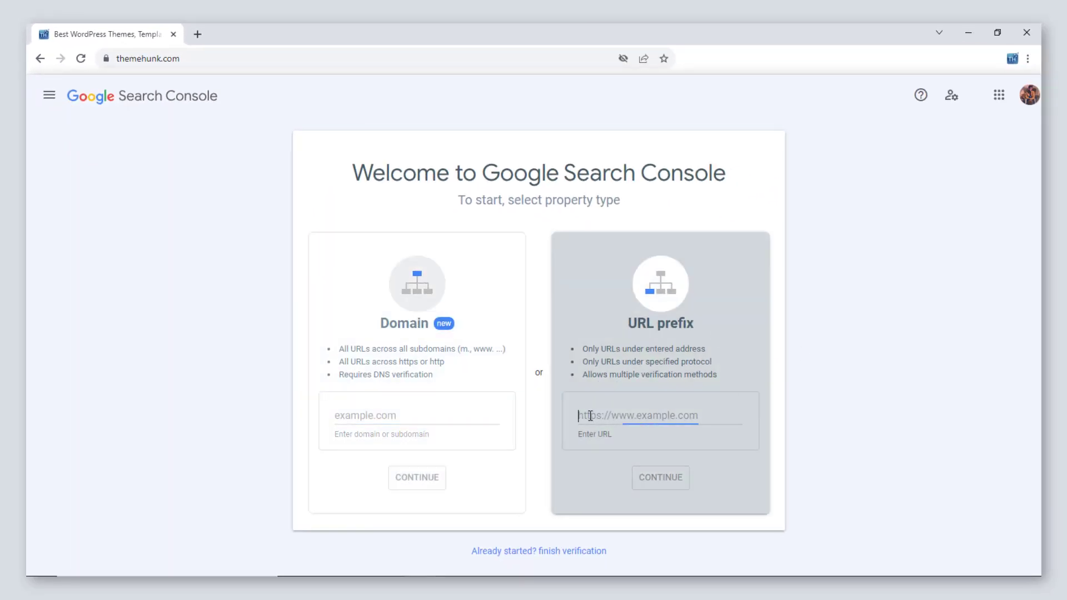
{"action": "left_click", "coordinate": [639, 407]}
{"action": "left_click", "coordinate": [633, 413]}
{"action": "key", "text": "ctrl+v"}
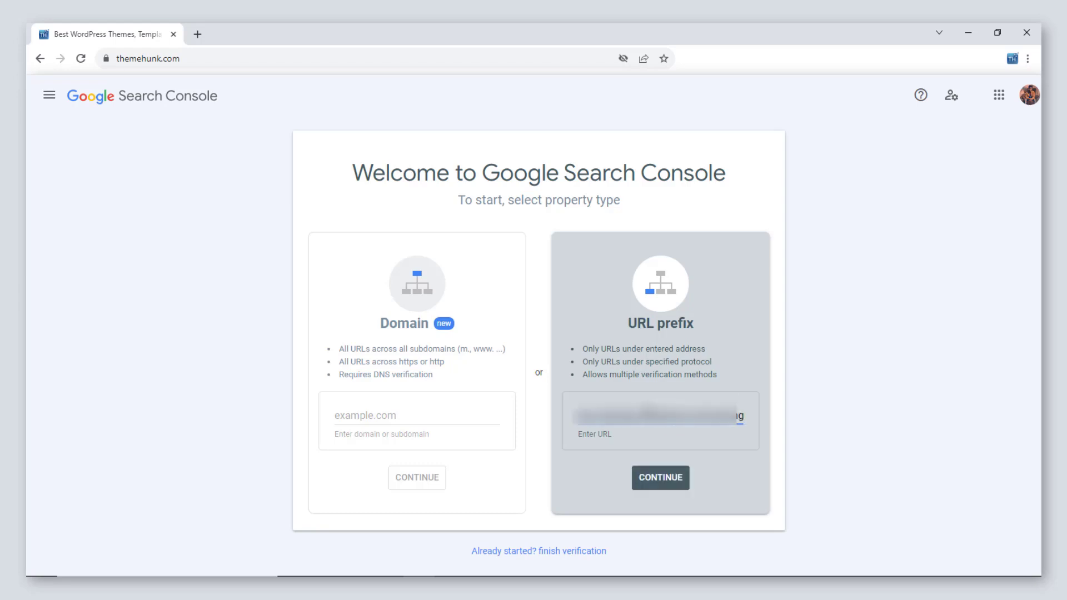
{"action": "left_click", "coordinate": [657, 477]}
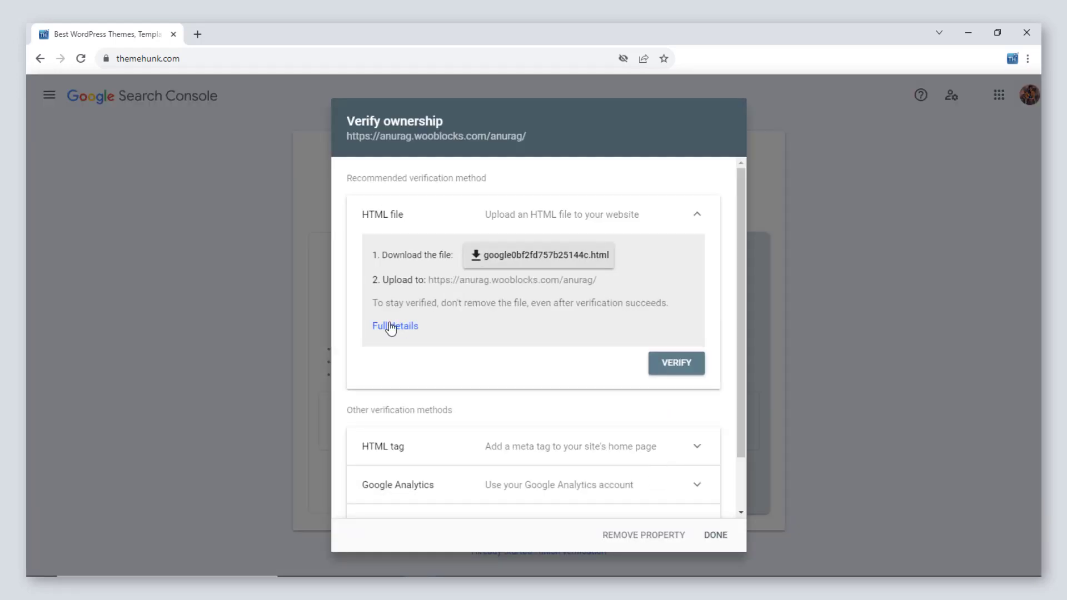
Expand the HTML tag verification method for the property and copy its google-site-verification meta tag
{"action": "scroll", "coordinate": [459, 440], "scroll_direction": "down", "scroll_amount": 2}
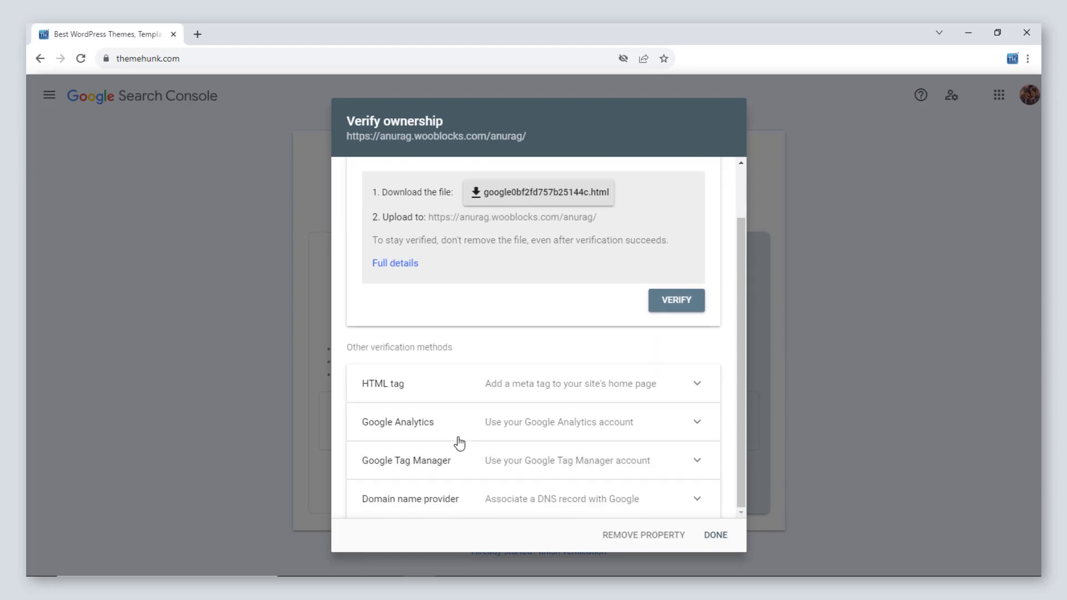
{"action": "scroll", "coordinate": [464, 439], "scroll_direction": "up", "scroll_amount": 2}
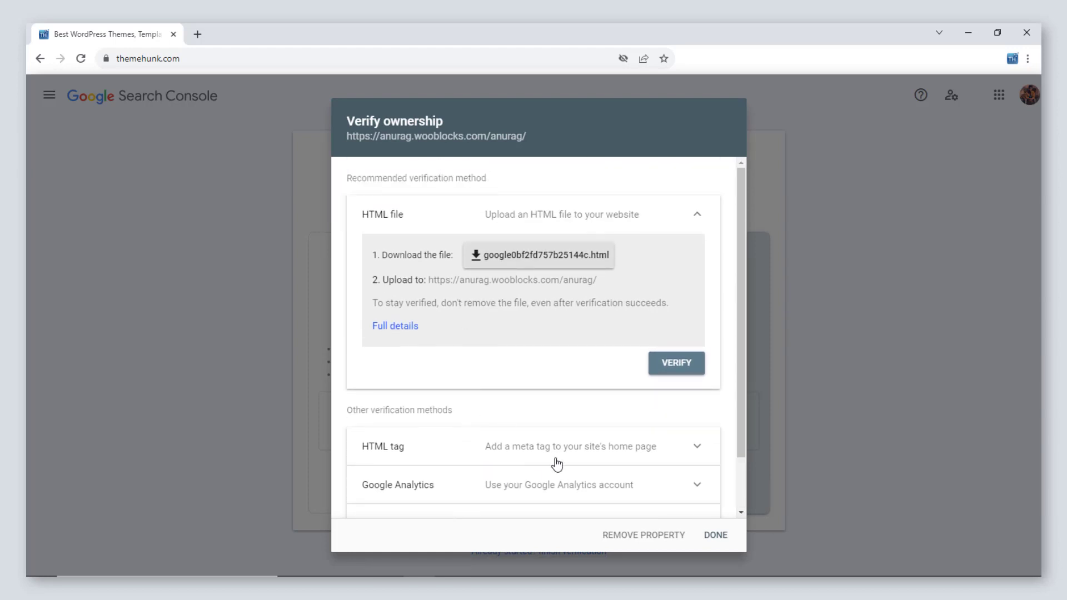
{"action": "scroll", "coordinate": [577, 444], "scroll_direction": "down", "scroll_amount": 2}
{"action": "left_click", "coordinate": [681, 380]}
{"action": "scroll", "coordinate": [680, 382], "scroll_direction": "down", "scroll_amount": 3}
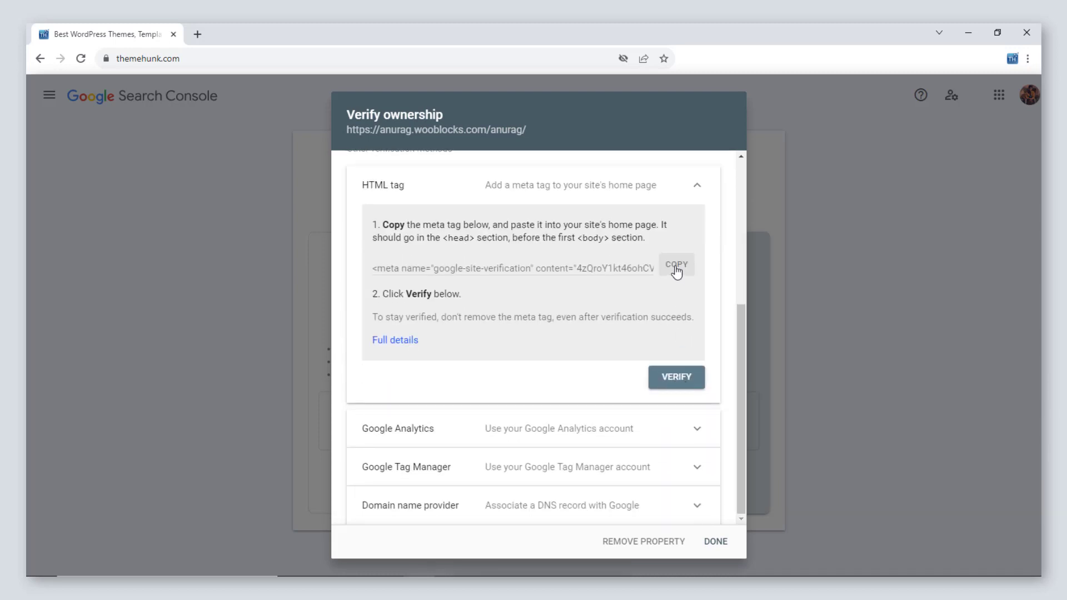
{"action": "left_click", "coordinate": [676, 272]}
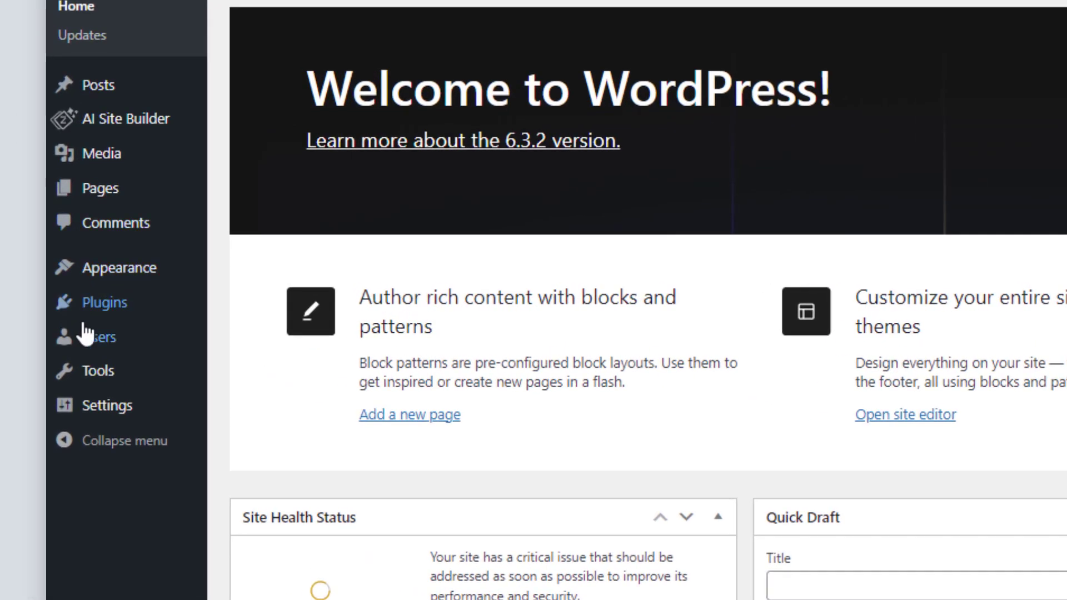
In the WordPress dashboard, search for the plugin "wp code", then install and activate WPCode – Insert Headers and Footers
{"action": "mouse_move", "coordinate": [69, 305]}
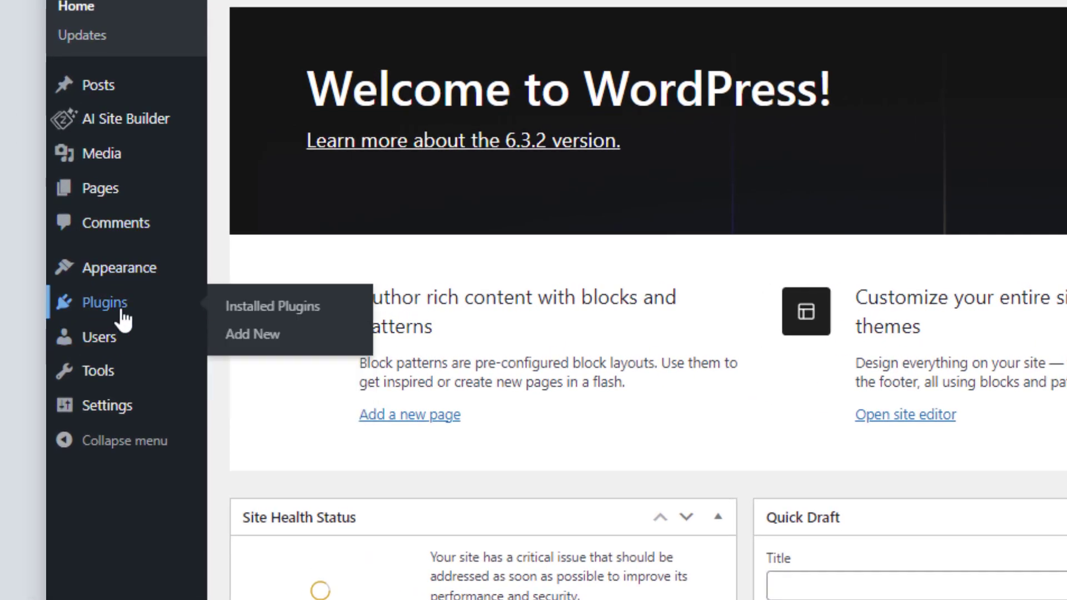
{"action": "left_click", "coordinate": [282, 336]}
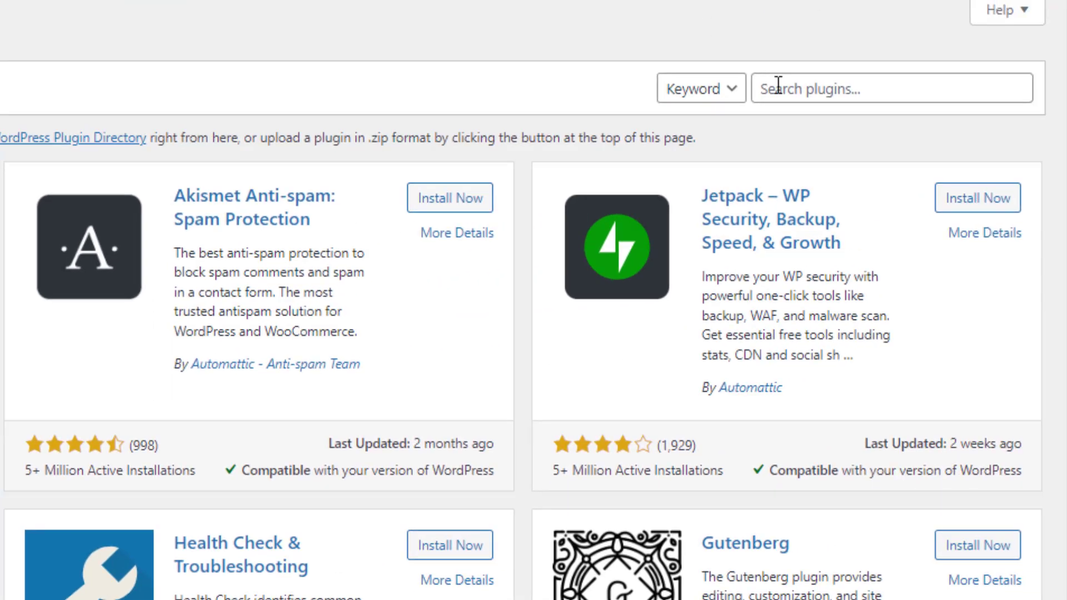
{"action": "left_click", "coordinate": [778, 87]}
{"action": "type", "text": "wp code"}
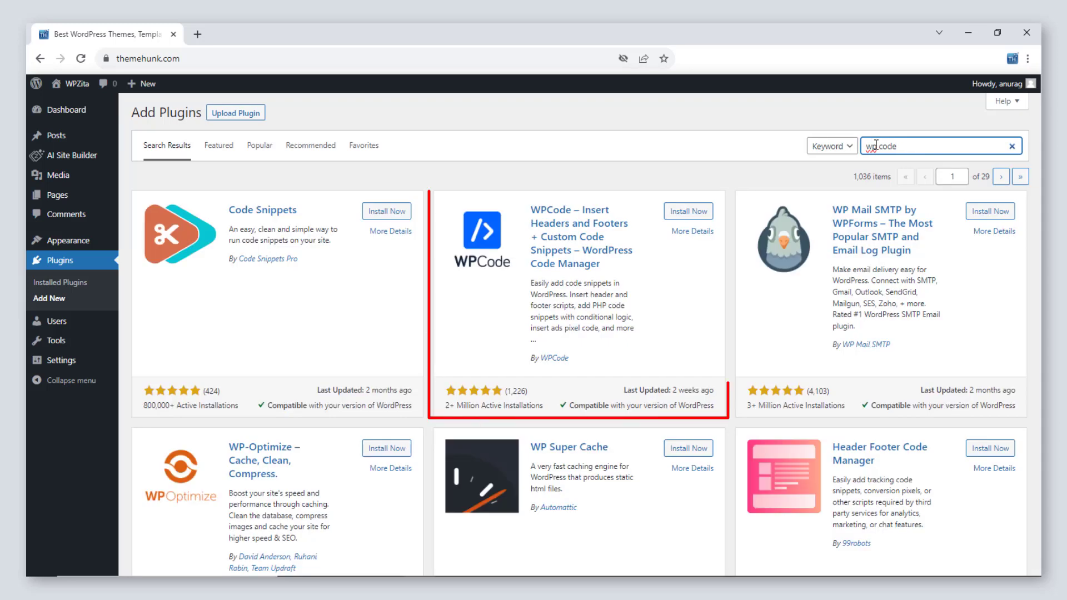
{"action": "left_click", "coordinate": [705, 214]}
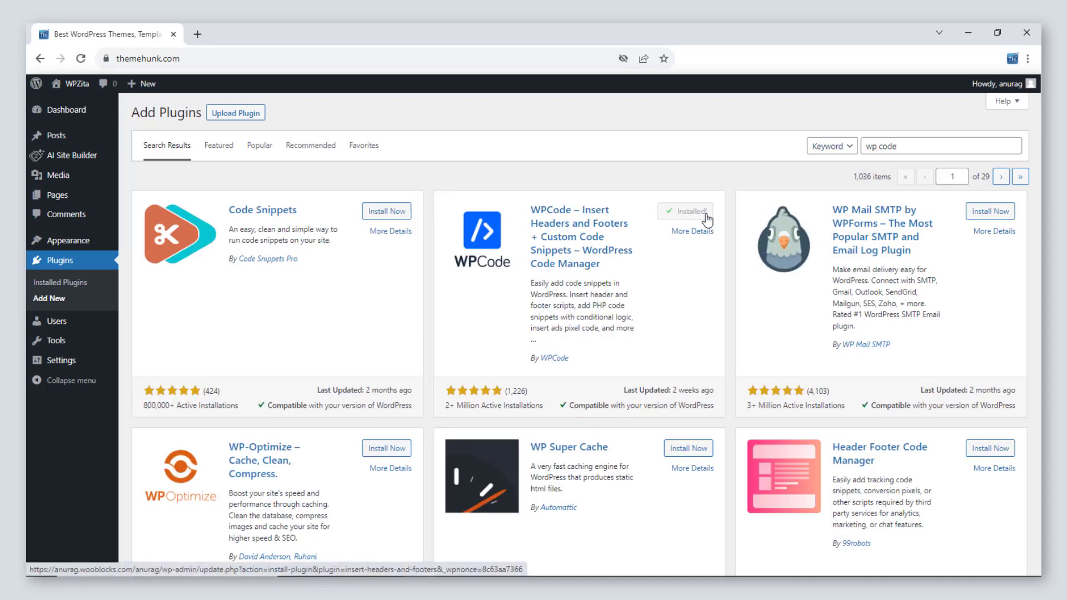
{"action": "left_click", "coordinate": [706, 217]}
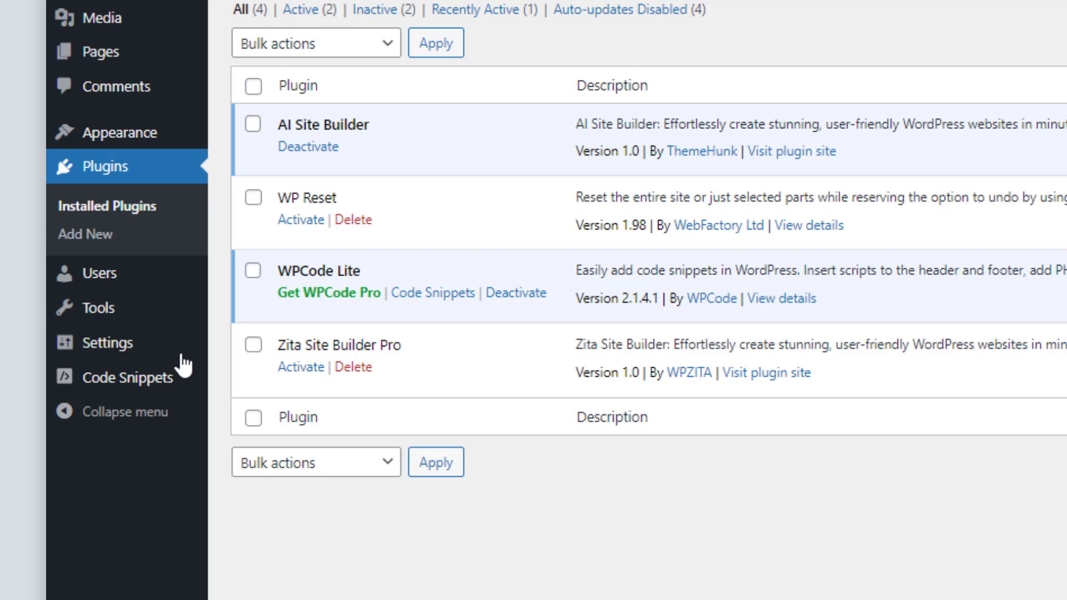
Add a new WPCode snippet based on the blank Add Your Custom Code (New Snippet) template
{"action": "mouse_move", "coordinate": [119, 389]}
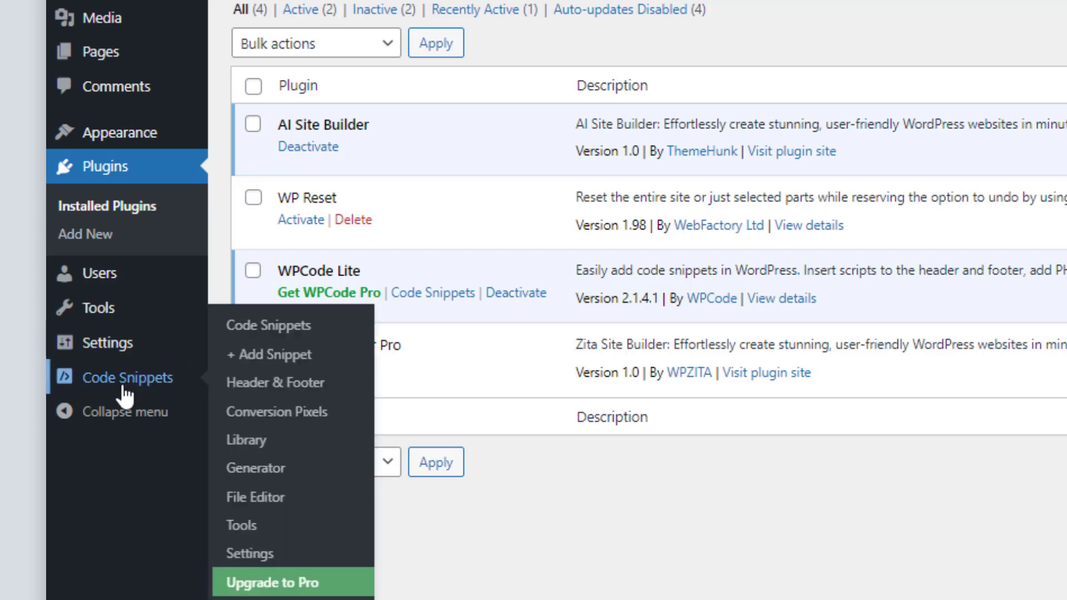
{"action": "left_click", "coordinate": [351, 359]}
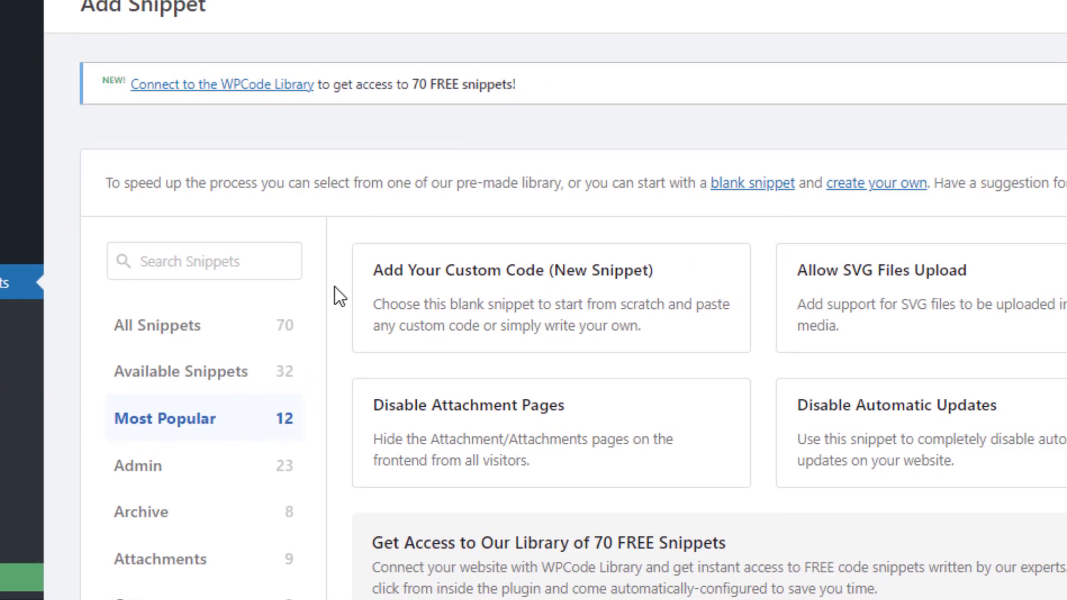
{"action": "mouse_move", "coordinate": [761, 272]}
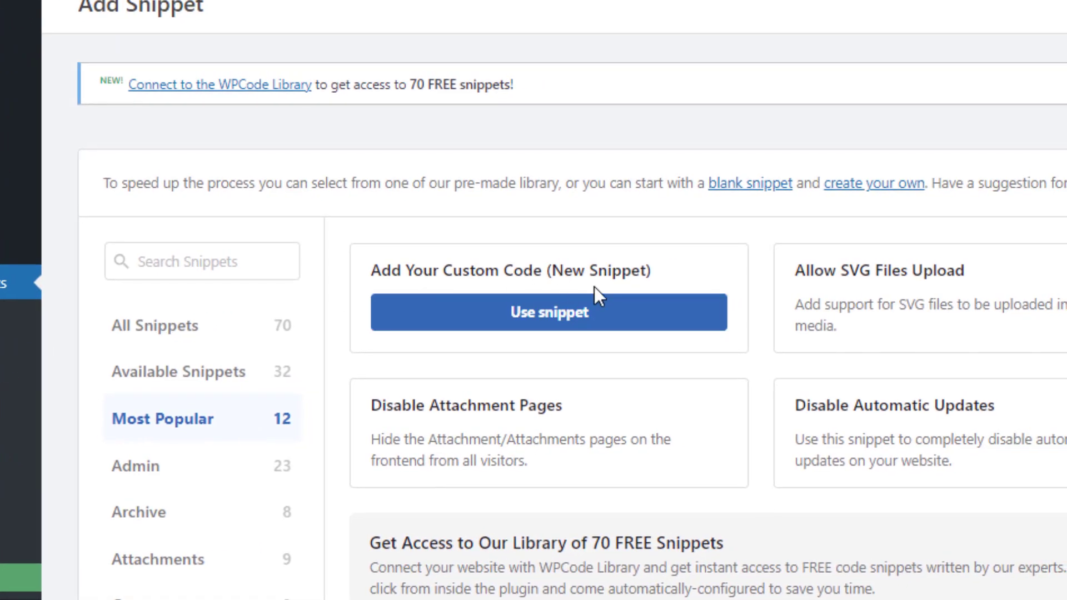
{"action": "left_click", "coordinate": [581, 329]}
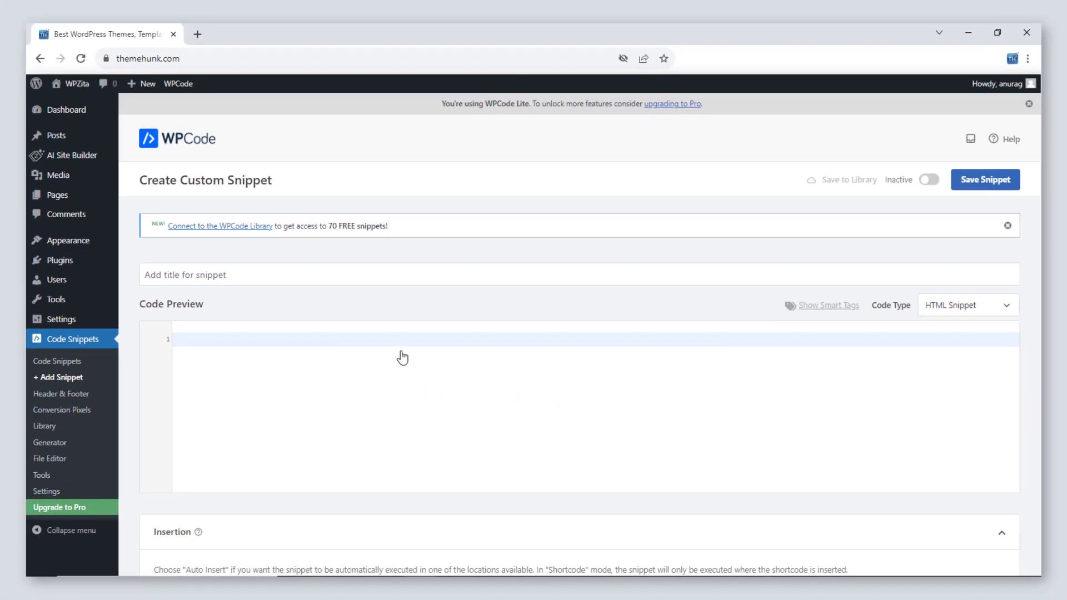
Title the snippet "Google Search Console Verification" and paste the copied verification meta tag as its code
{"action": "left_click", "coordinate": [210, 281]}
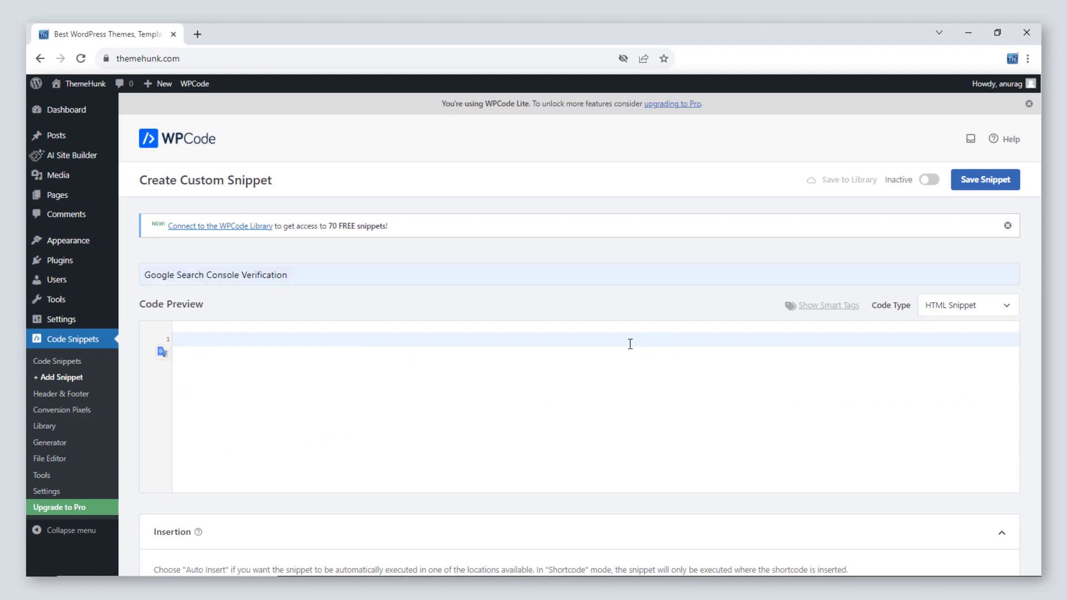
{"action": "left_click", "coordinate": [613, 344]}
{"action": "key", "text": "ctrl+v"}
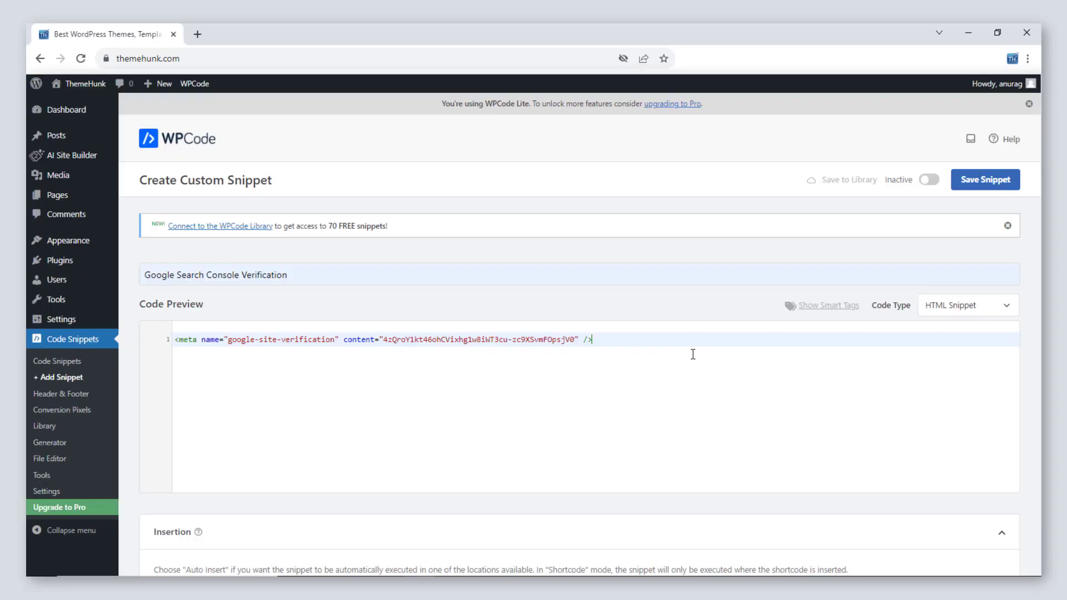
Set the verification snippet to active and save it
{"action": "scroll", "coordinate": [693, 355], "scroll_direction": "down", "scroll_amount": 15}
{"action": "scroll", "coordinate": [692, 358], "scroll_direction": "up", "scroll_amount": 15}
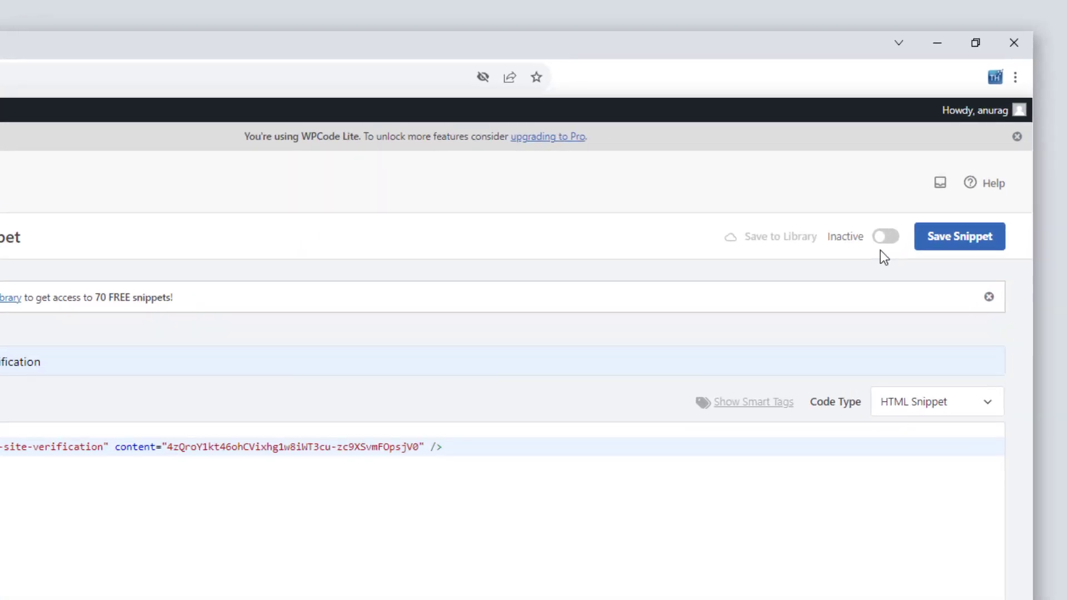
{"action": "left_click", "coordinate": [928, 179]}
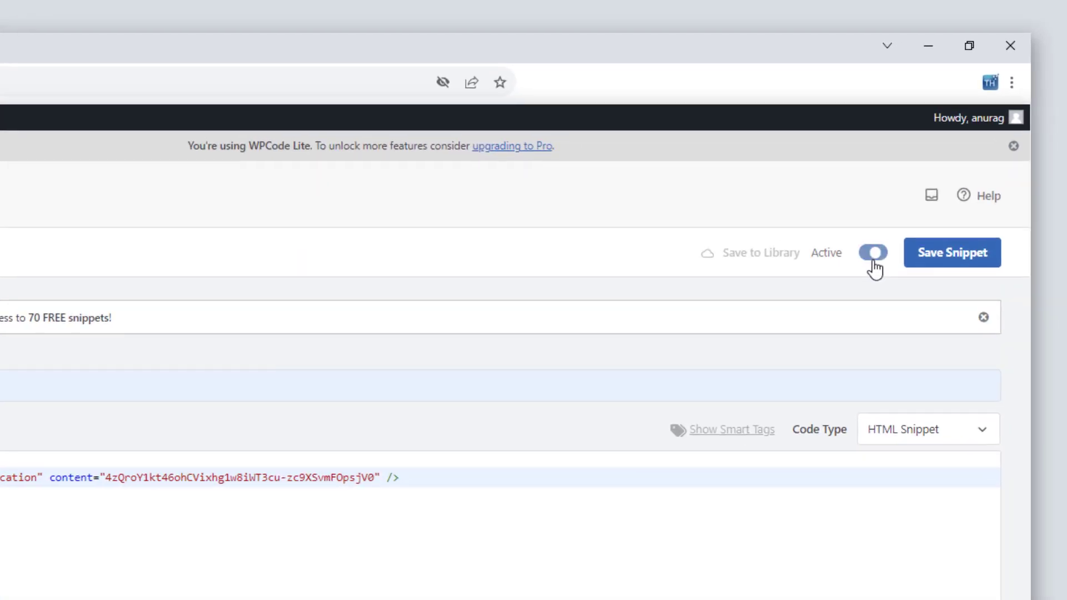
{"action": "left_click", "coordinate": [952, 253]}
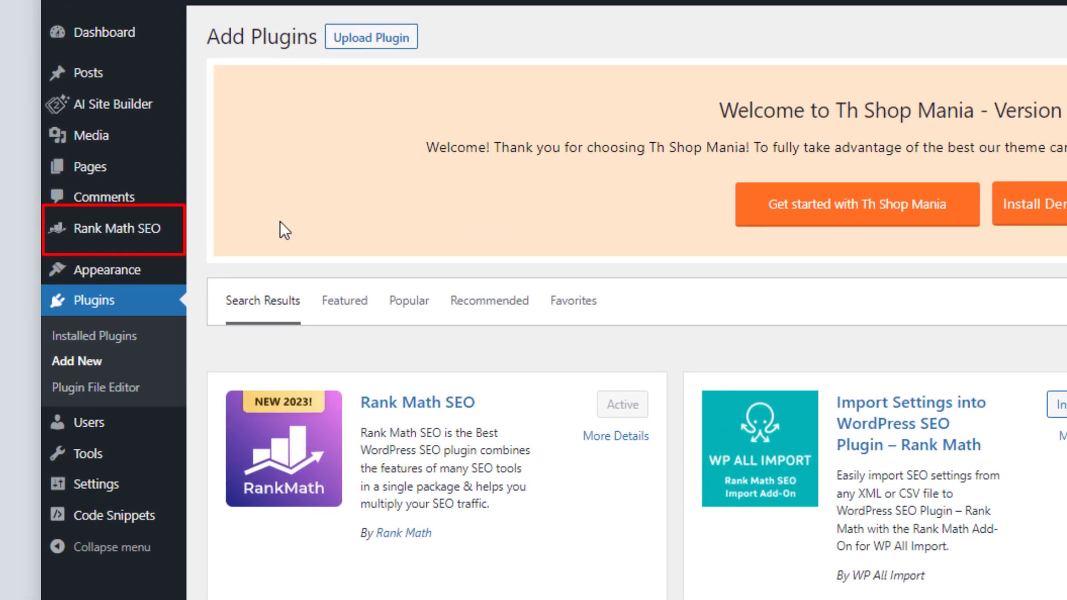
In Rank Math SEO's general Webmaster Tools settings, paste the verification meta tag for Google Search Console and save the changes
{"action": "left_click", "coordinate": [119, 228]}
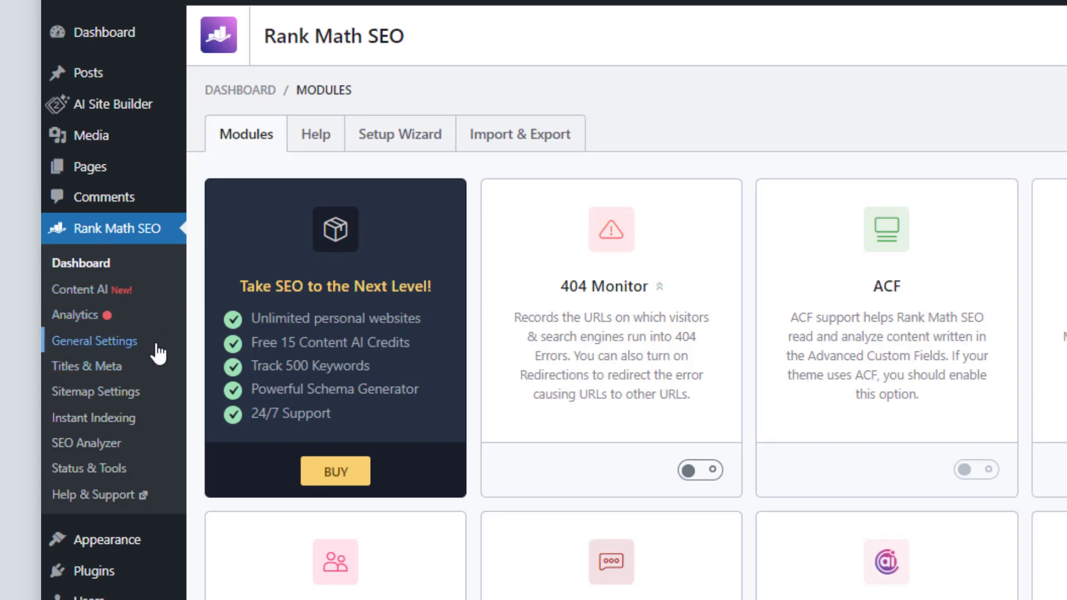
{"action": "left_click", "coordinate": [158, 353]}
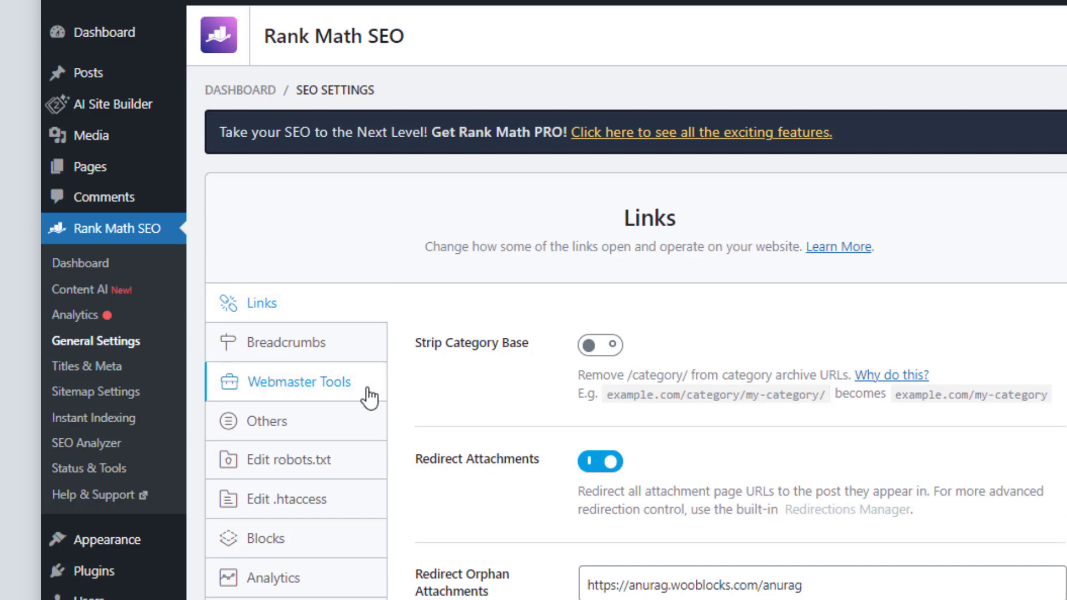
{"action": "left_click", "coordinate": [367, 390]}
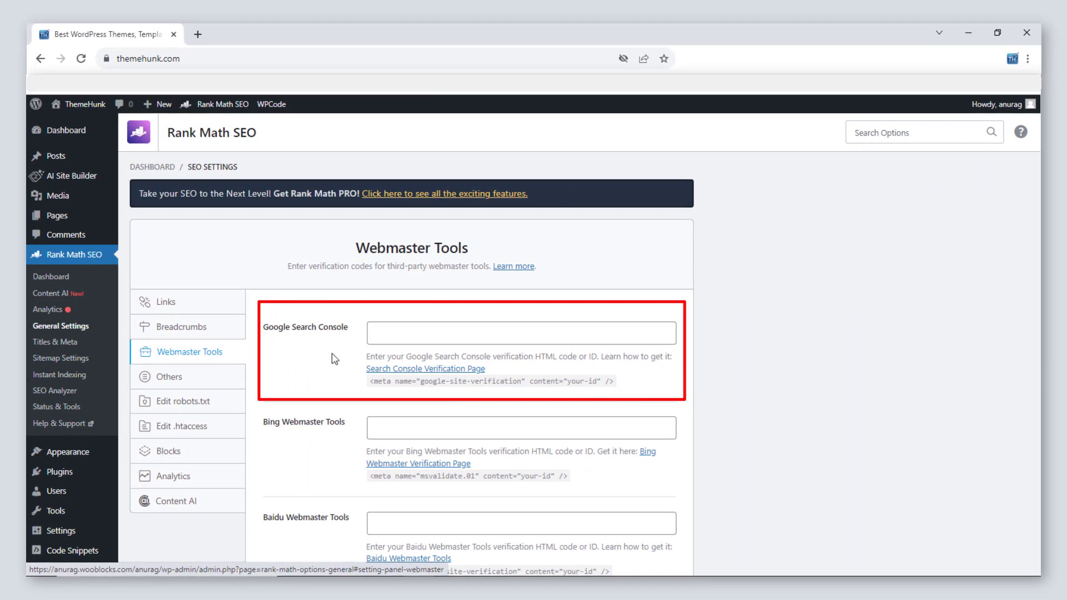
{"action": "left_click", "coordinate": [461, 332]}
{"action": "key", "text": "ctrl+v"}
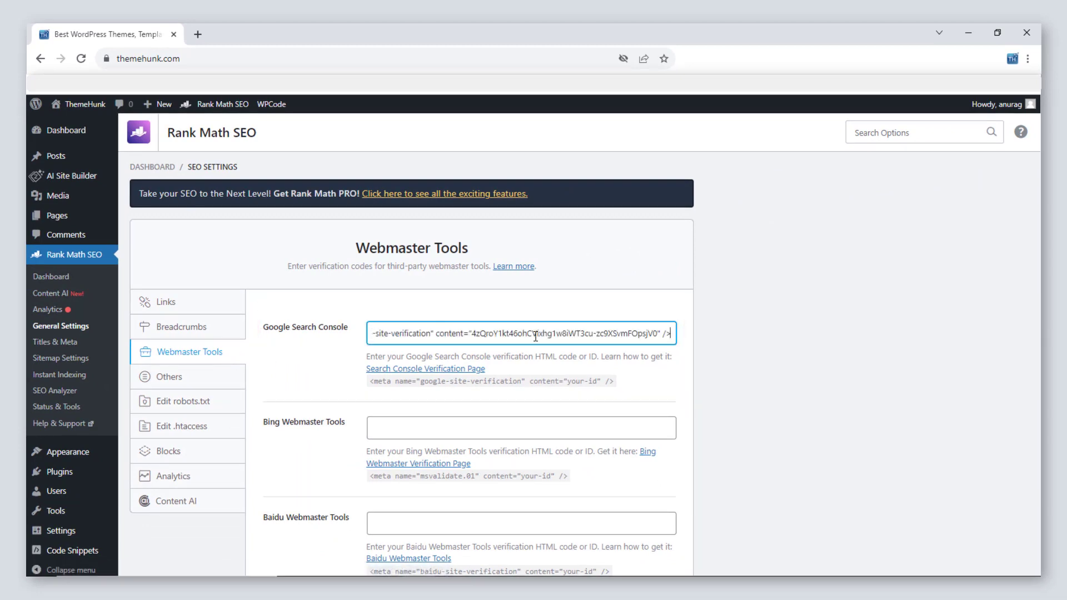
{"action": "scroll", "coordinate": [759, 351], "scroll_direction": "down", "scroll_amount": 10}
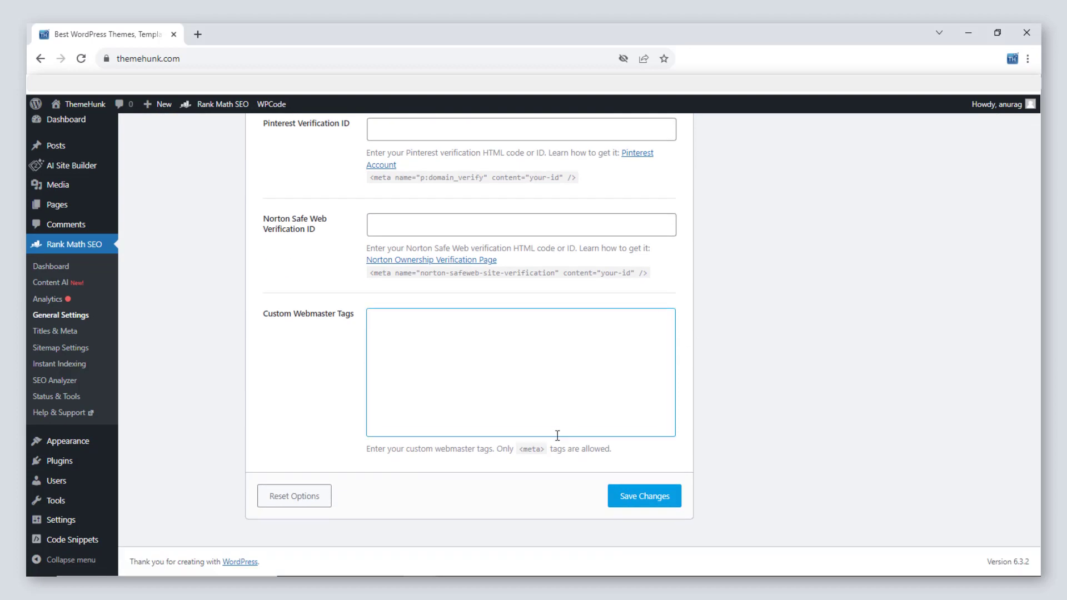
{"action": "left_click", "coordinate": [652, 502]}
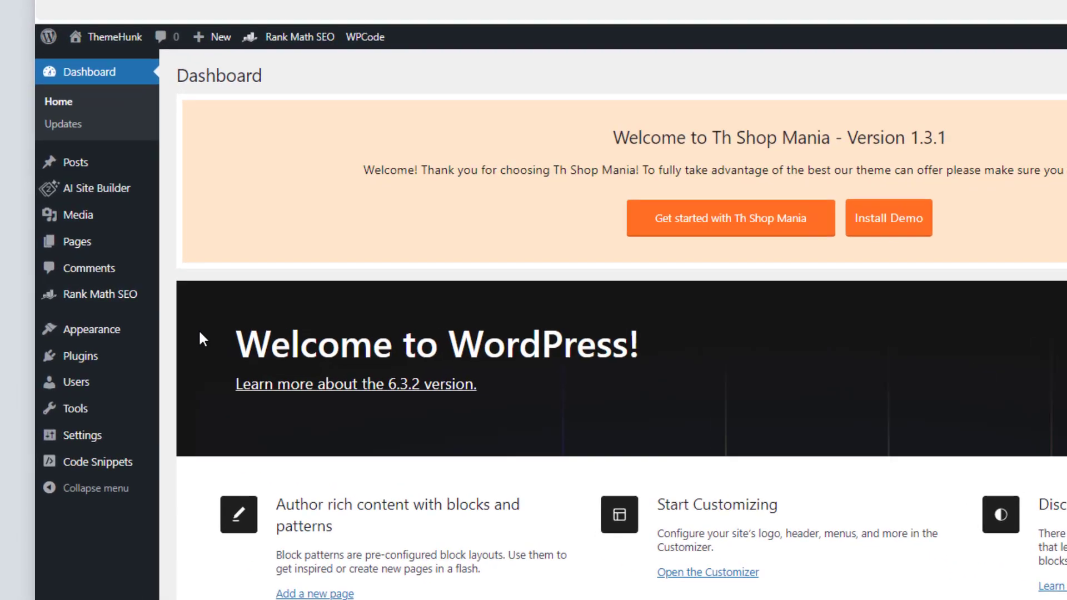
Open the Th Shop Mania theme's header.php in the Theme File Editor
{"action": "mouse_move", "coordinate": [97, 321]}
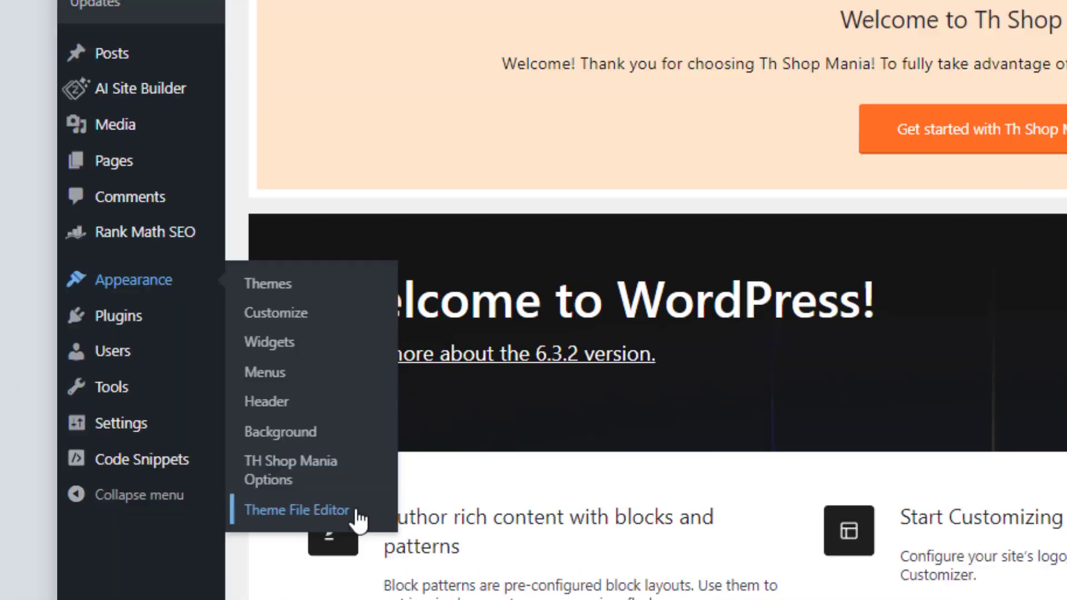
{"action": "left_click", "coordinate": [266, 516]}
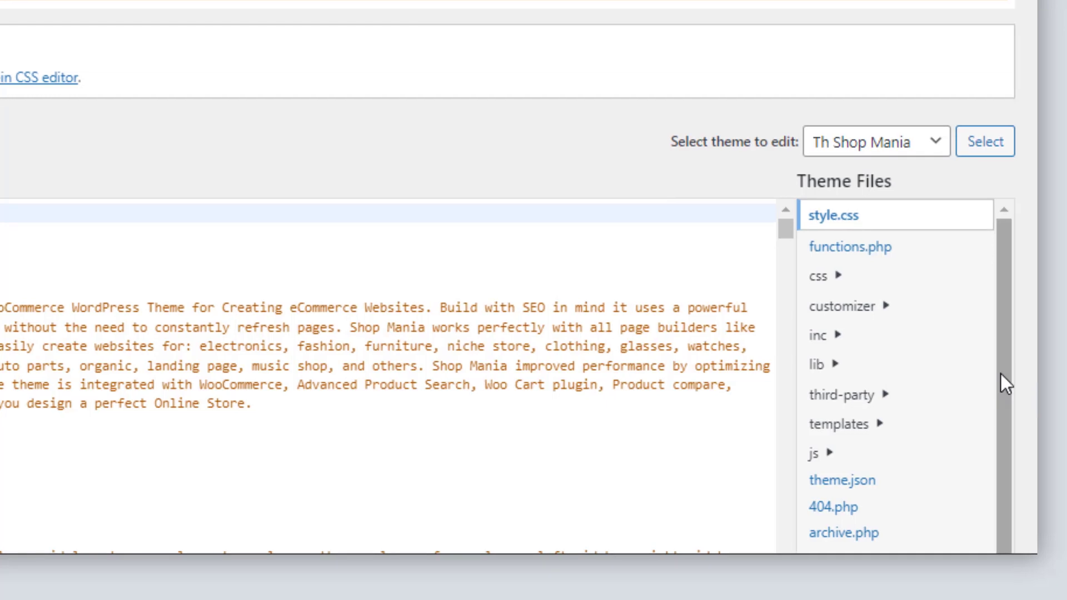
{"action": "scroll", "coordinate": [1001, 374], "scroll_direction": "down", "scroll_amount": 5}
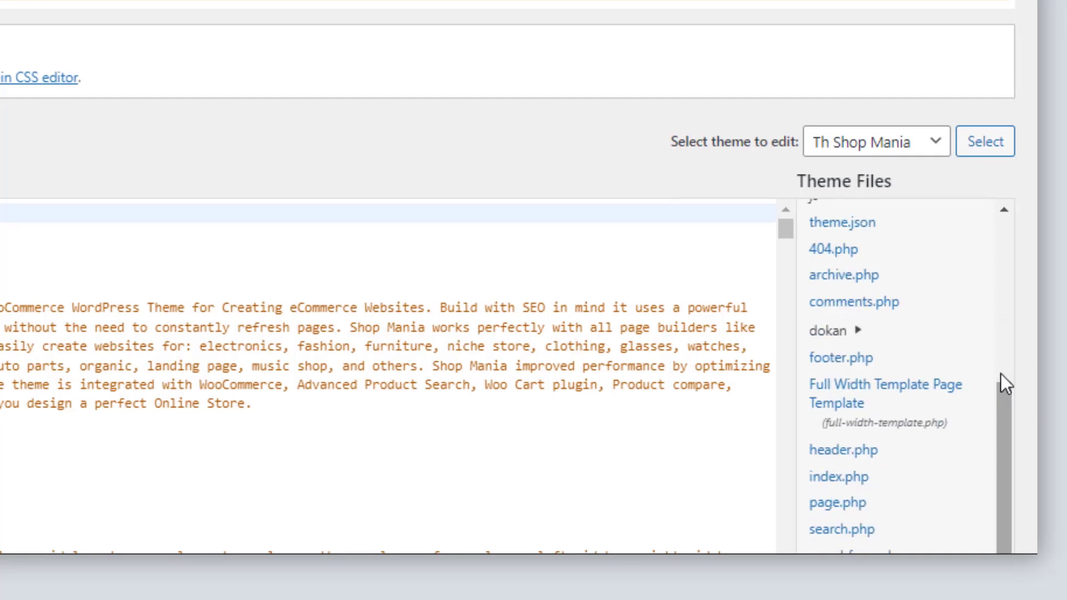
{"action": "scroll", "coordinate": [1001, 375], "scroll_direction": "up", "scroll_amount": 3}
{"action": "scroll", "coordinate": [1002, 408], "scroll_direction": "down", "scroll_amount": 4}
{"action": "left_click", "coordinate": [856, 500]}
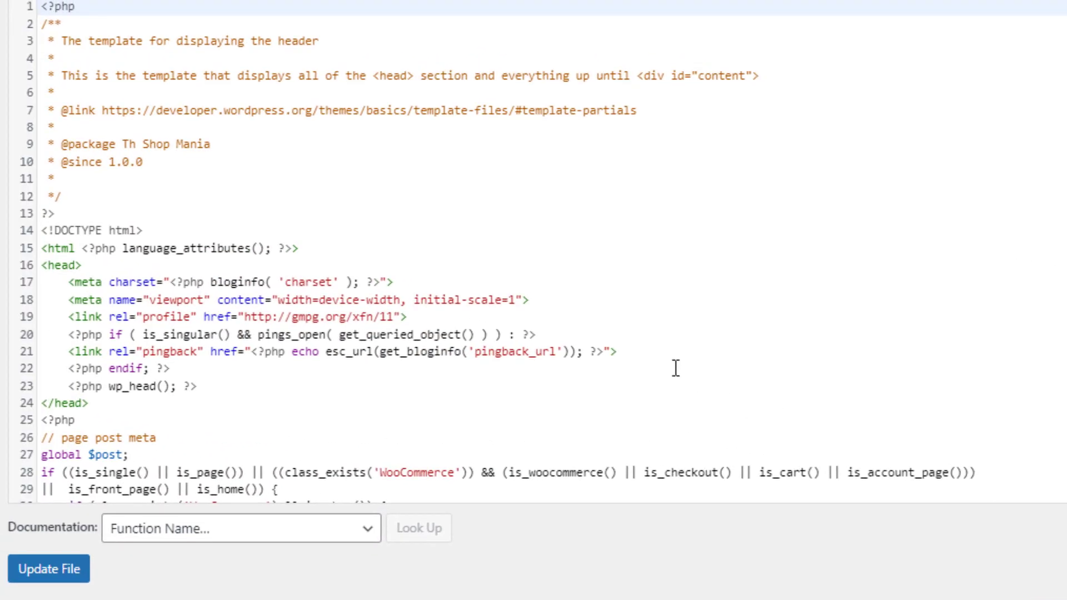
Paste the verification meta tag on a new line below the viewport meta tag in header.php's head section and update the file
{"action": "left_click", "coordinate": [554, 301]}
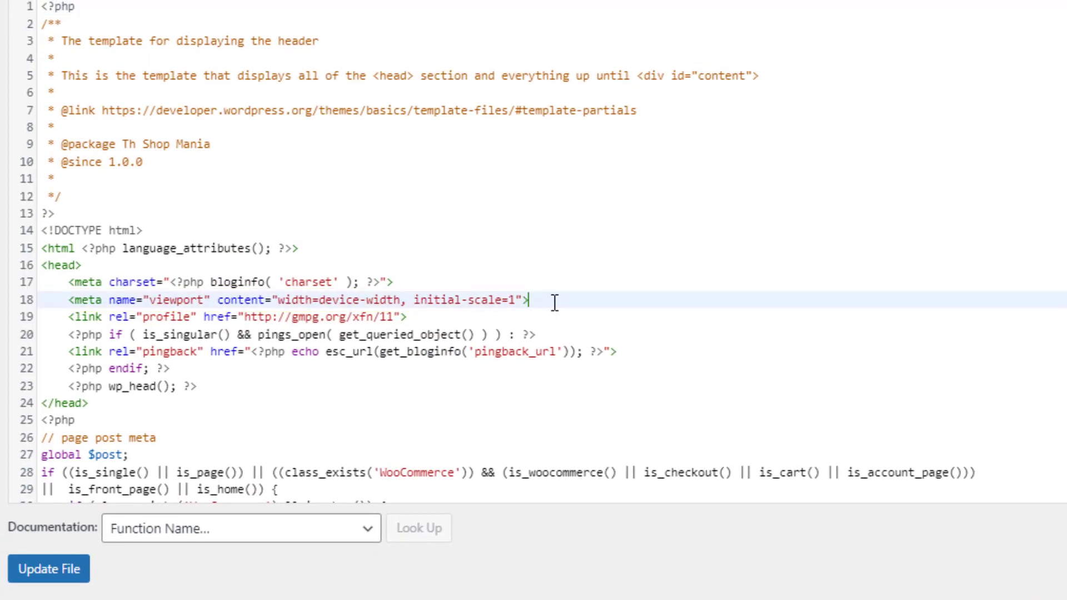
{"action": "key", "text": "Return"}
{"action": "key", "text": "ctrl+v"}
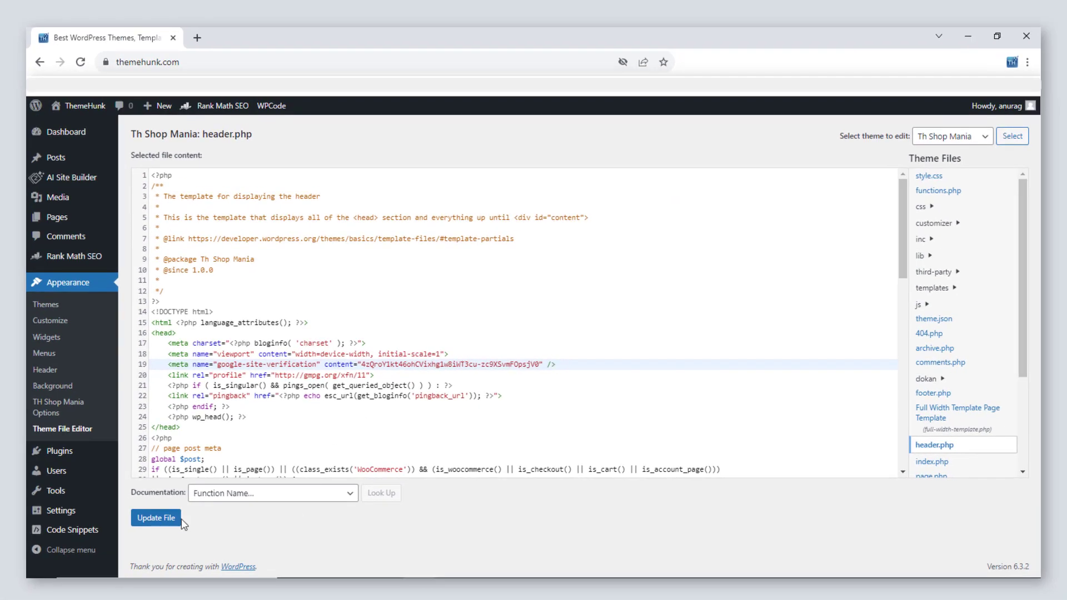
{"action": "left_click", "coordinate": [167, 521]}
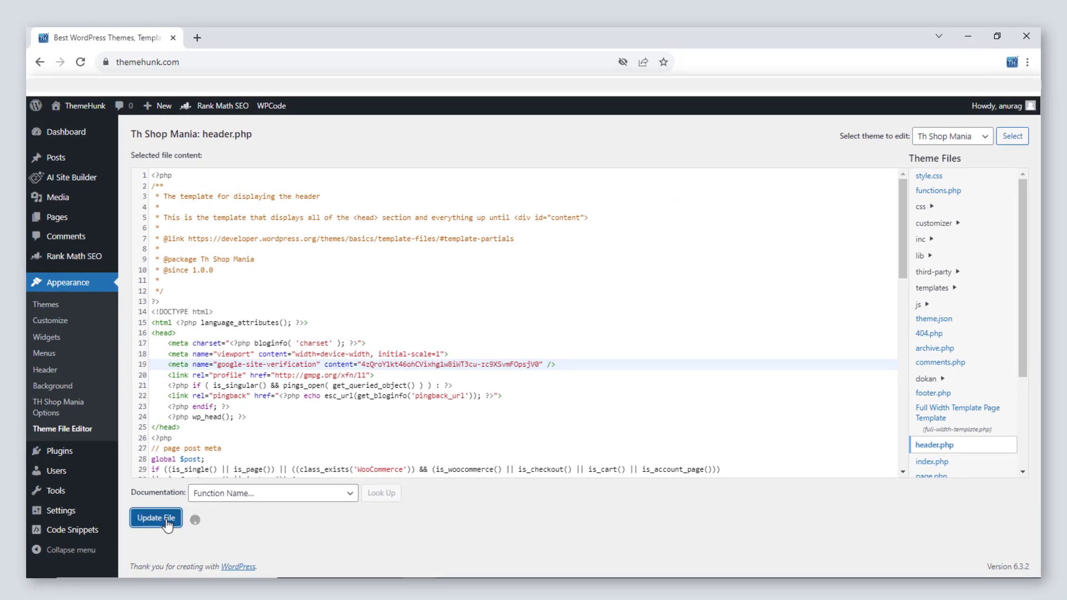